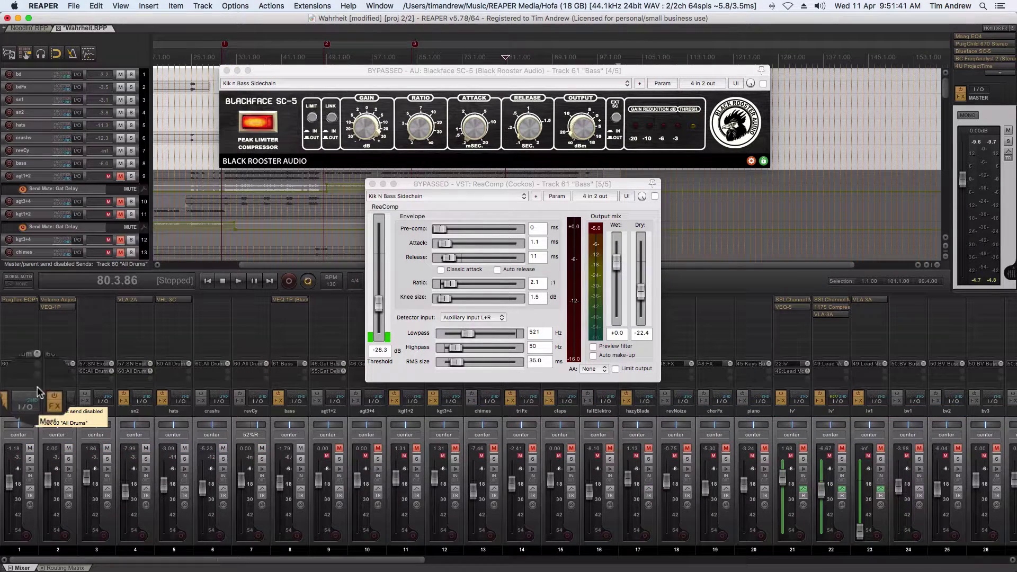
Route the bd kick into the Bass track's channels 3/4 as a Pre-Fader (Post-FX) send
{"action": "left_click_drag", "start_coordinate": [567, 171], "coordinate": [593, 157]}
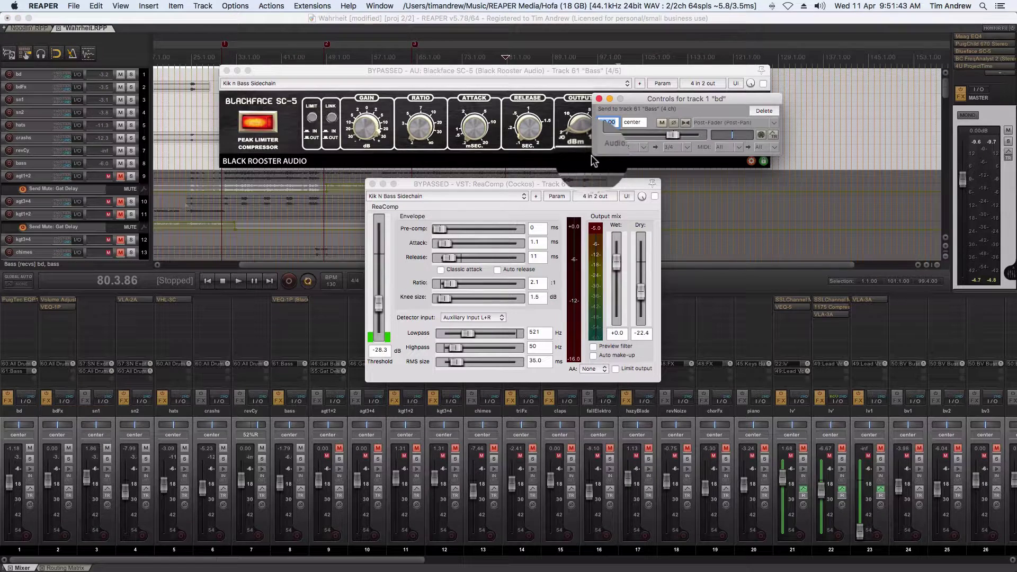
{"action": "left_click", "coordinate": [727, 122]}
{"action": "left_click", "coordinate": [758, 153]}
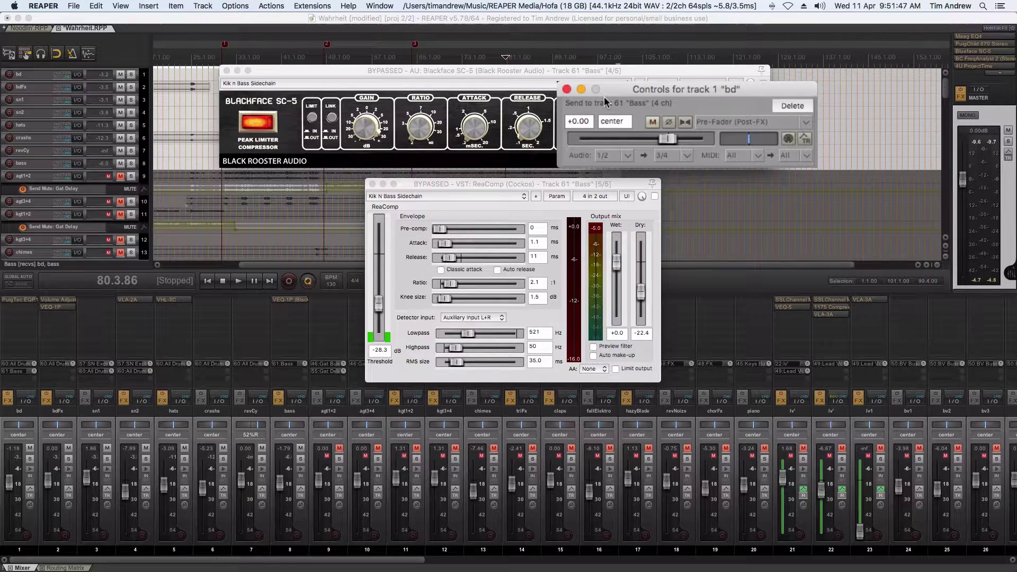
{"action": "left_click", "coordinate": [567, 89]}
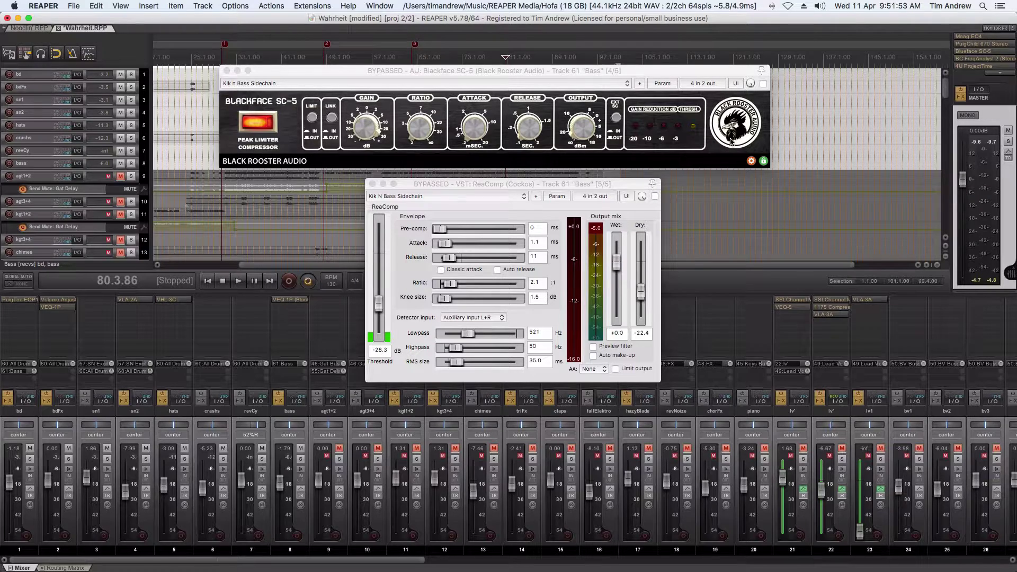
Show mixer channels 38–63 with the All Drums and Bass buses, and play a short pass
{"action": "left_click", "coordinate": [25, 54]}
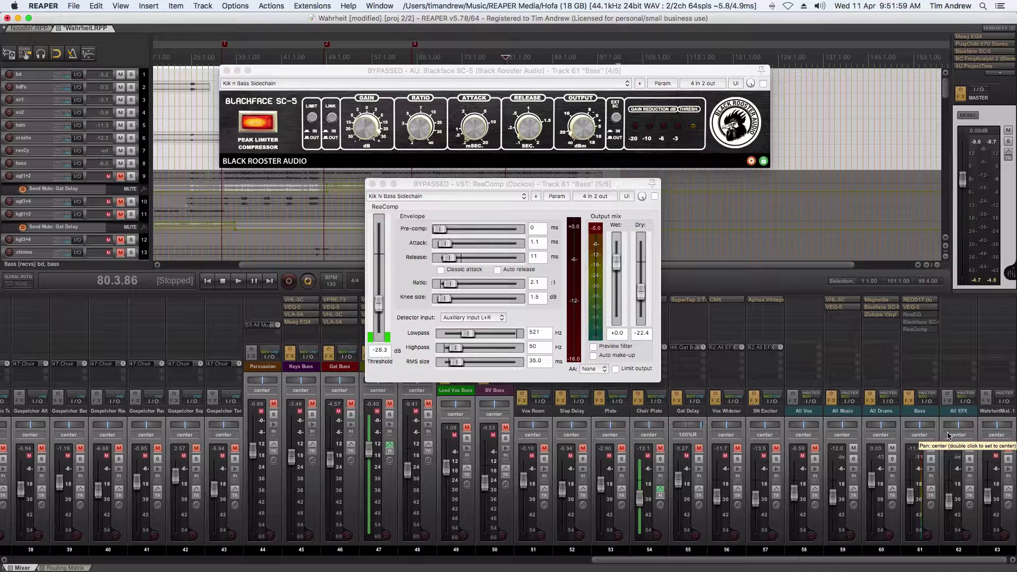
{"action": "key", "text": "space"}
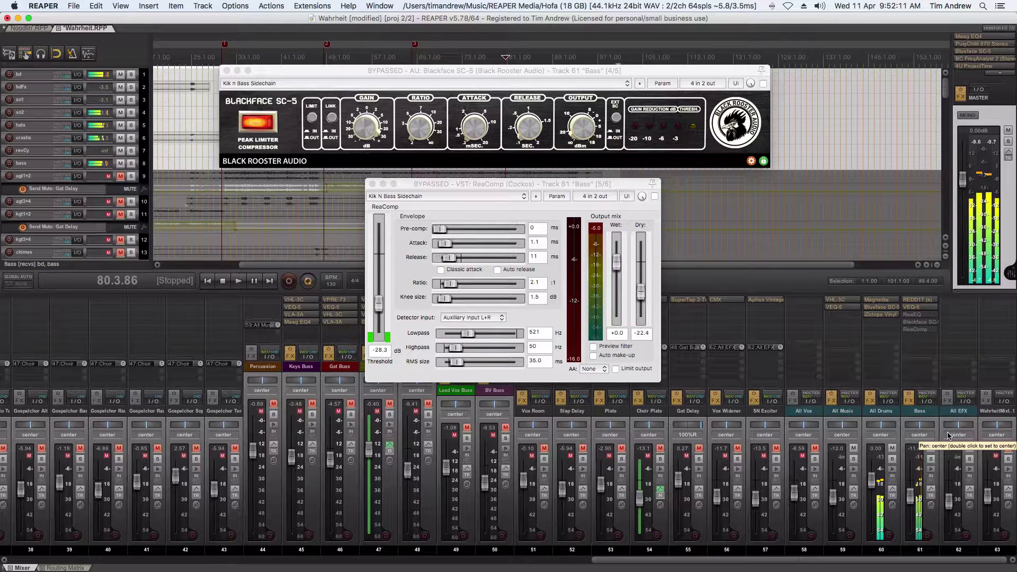
{"action": "key", "text": "space"}
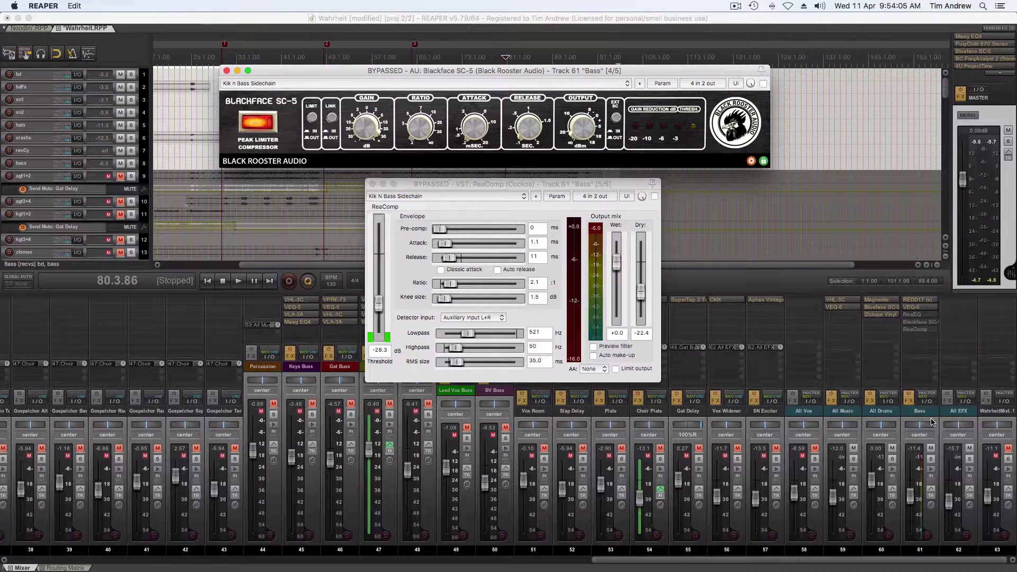
Start playback and switch Blackface SC-5 on for the Bass track
{"action": "key", "text": "space"}
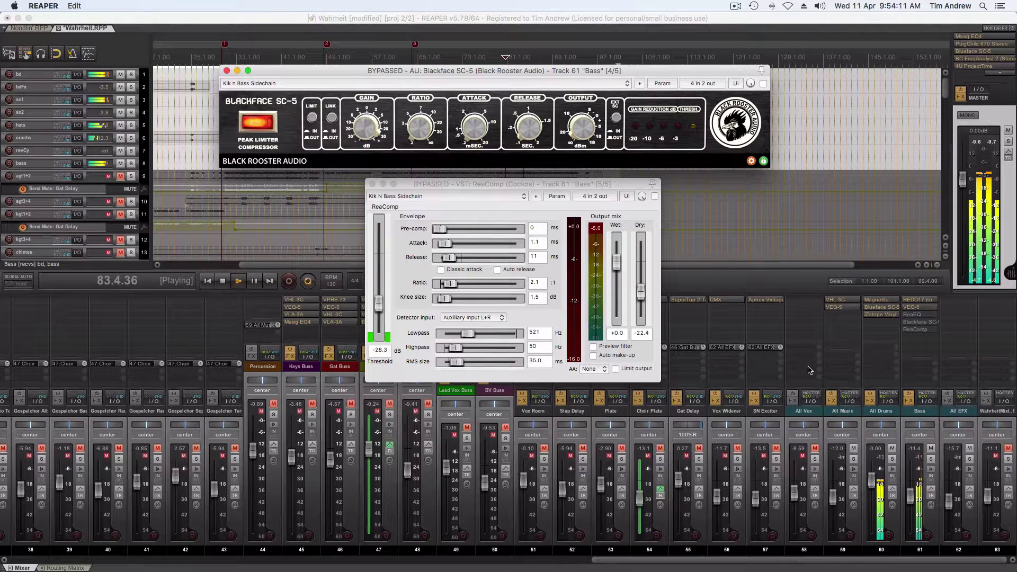
{"action": "double_click", "coordinate": [744, 73]}
{"action": "left_click", "coordinate": [900, 68]}
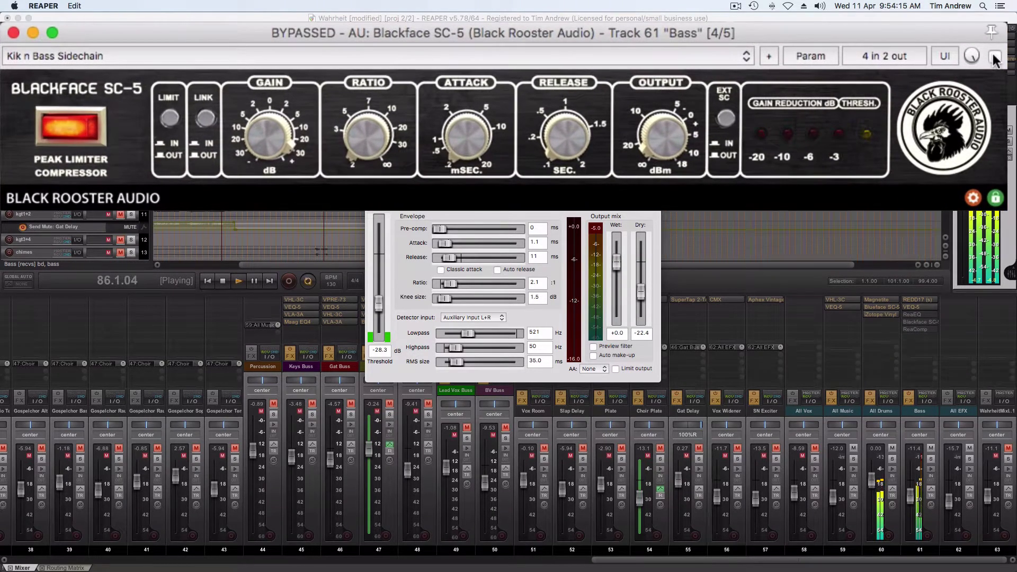
{"action": "left_click", "coordinate": [995, 58]}
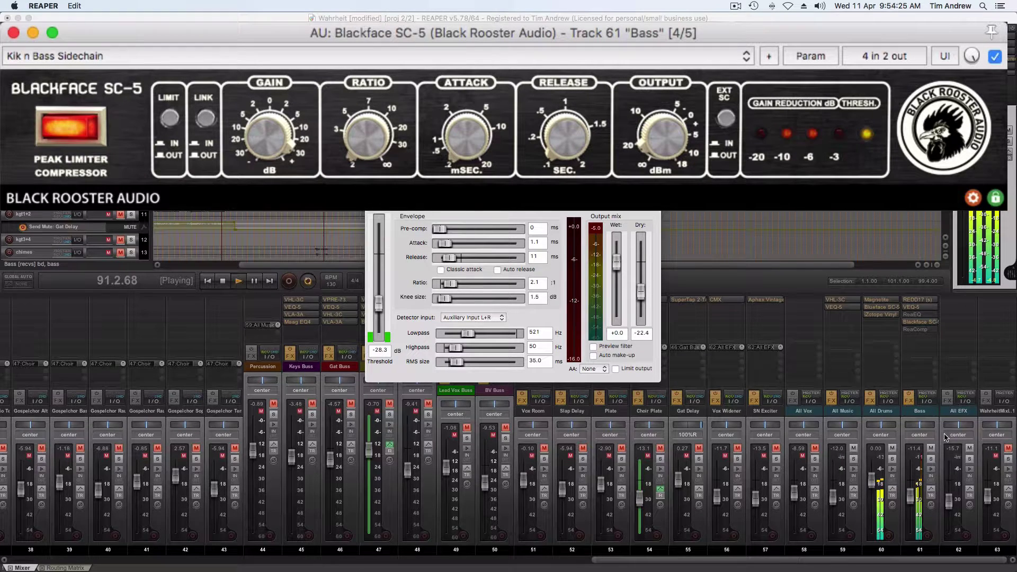
Solo the Bass track, compare Blackface SC-5 bypassed versus on, then stop playback
{"action": "left_click", "coordinate": [933, 463]}
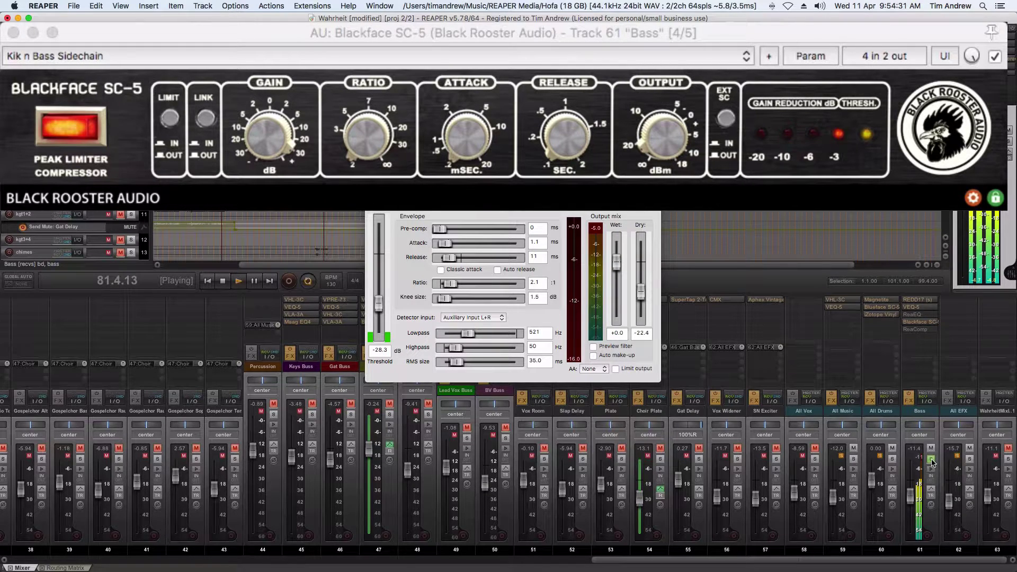
{"action": "left_click", "coordinate": [995, 56]}
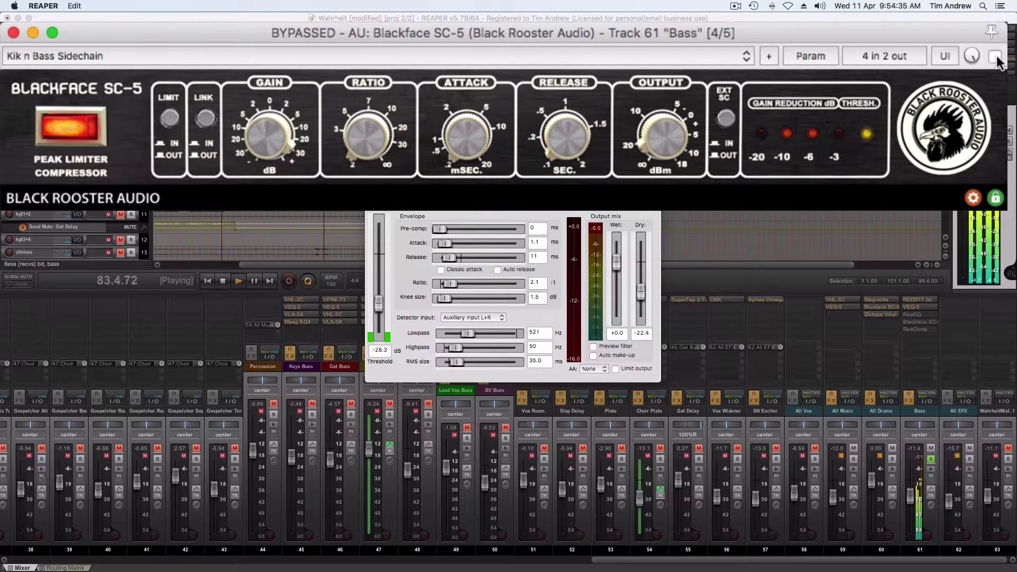
{"action": "left_click", "coordinate": [996, 57]}
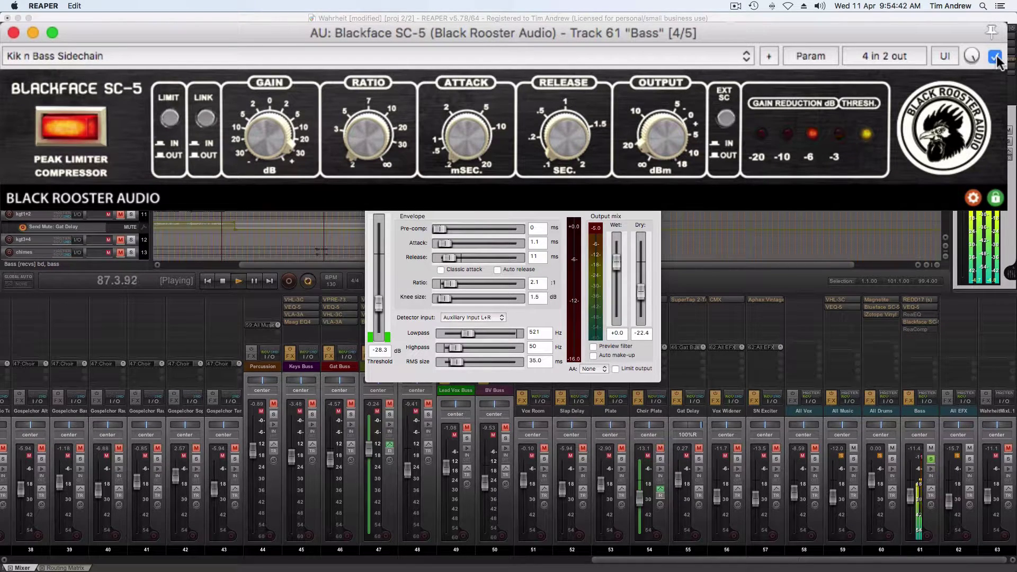
{"action": "key", "text": "space"}
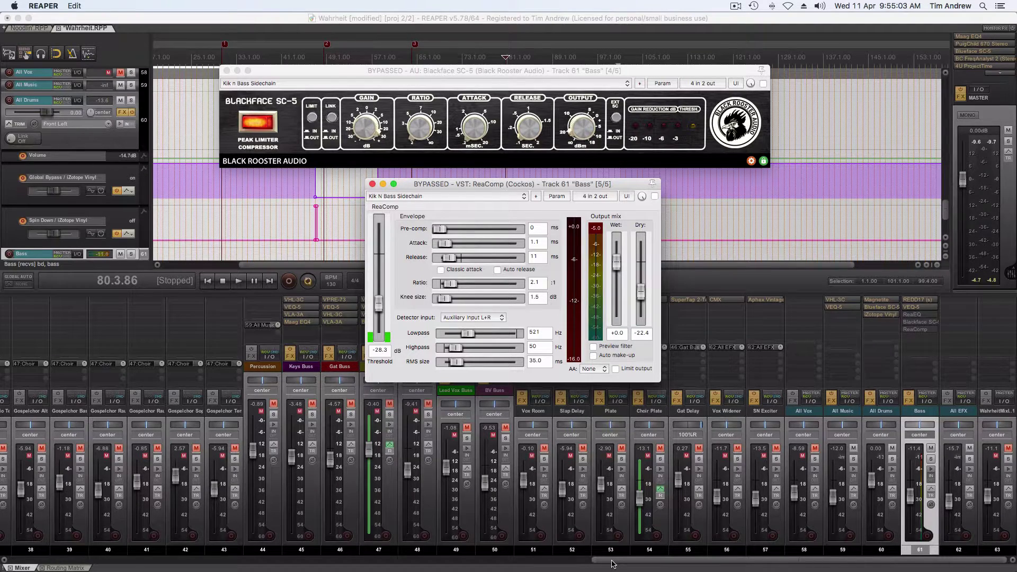
Set the bd kick's send to track 61 Bass to Pre-Fader (Post-FX) mode
{"action": "left_click_drag", "start_coordinate": [612, 564], "coordinate": [18, 563]}
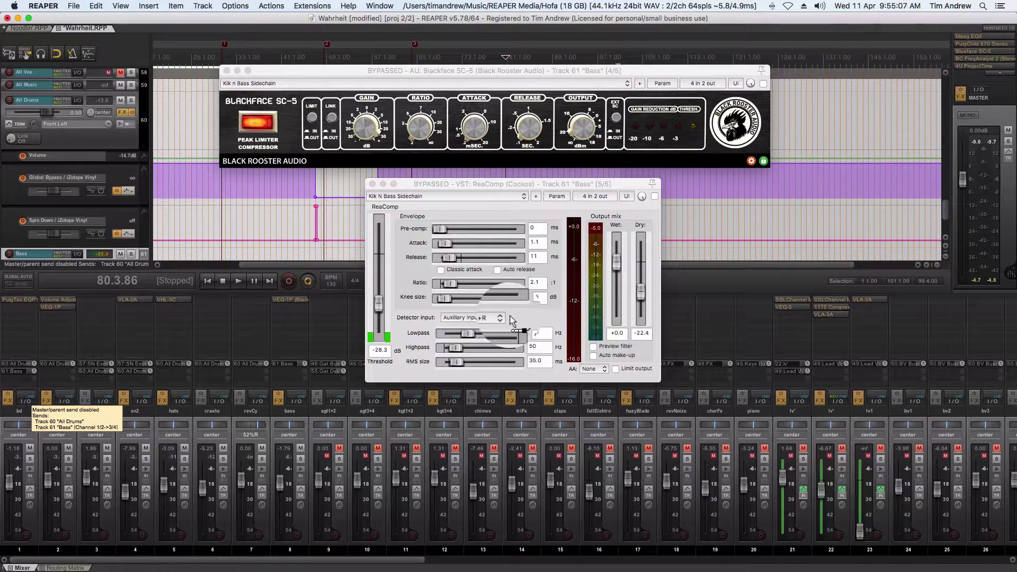
{"action": "left_click", "coordinate": [12, 371]}
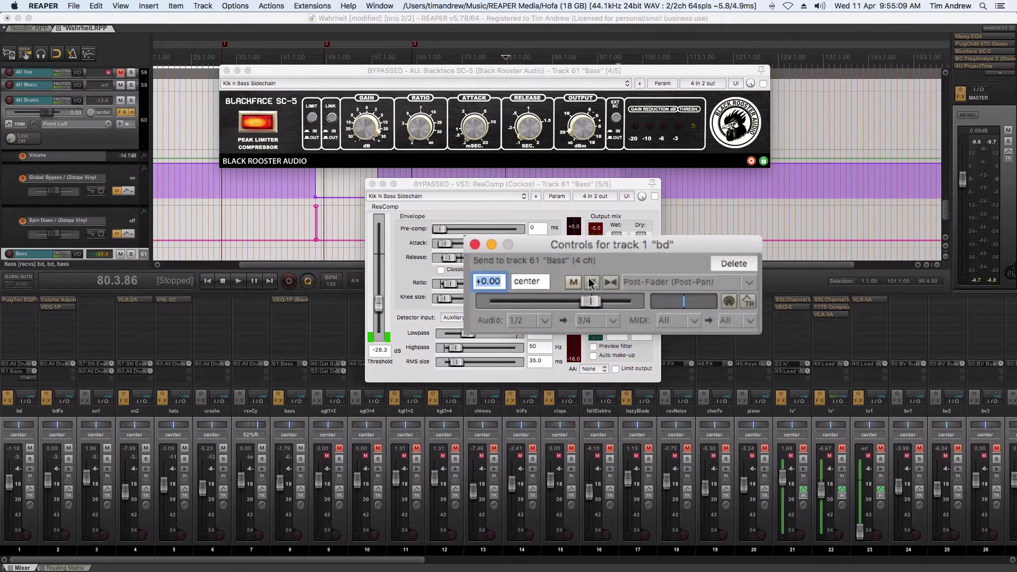
{"action": "left_click", "coordinate": [667, 282]}
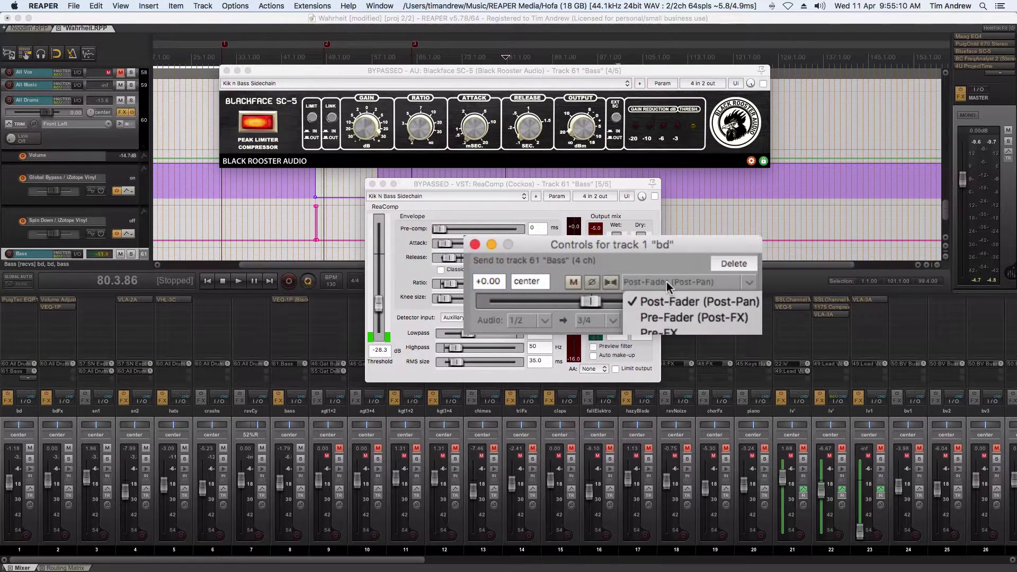
{"action": "left_click", "coordinate": [667, 318]}
{"action": "left_click", "coordinate": [475, 244]}
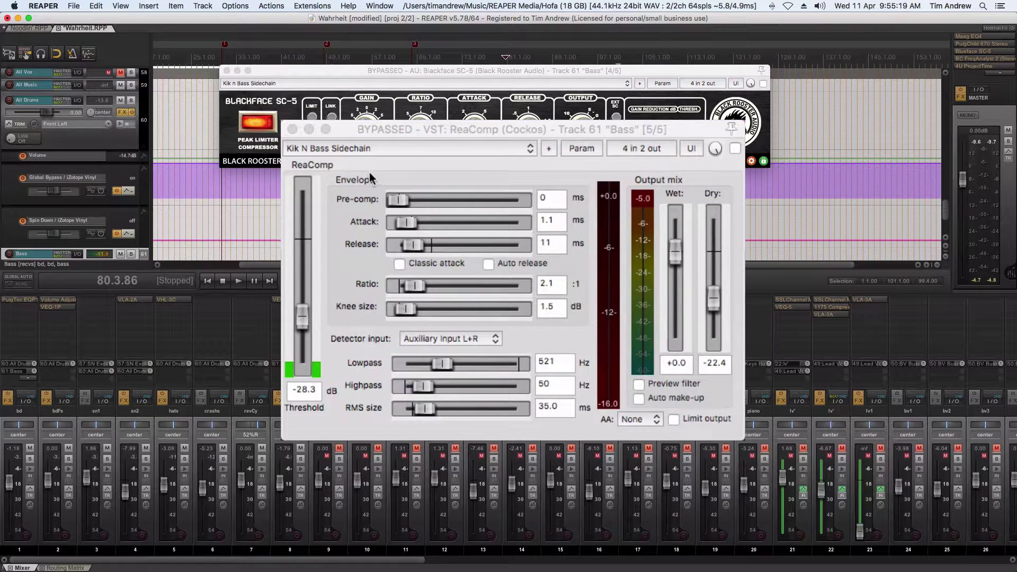
During playback, pull ReaComp's Dry fader to -inf and enable ReaComp on the Bass track
{"action": "left_click", "coordinate": [350, 232]}
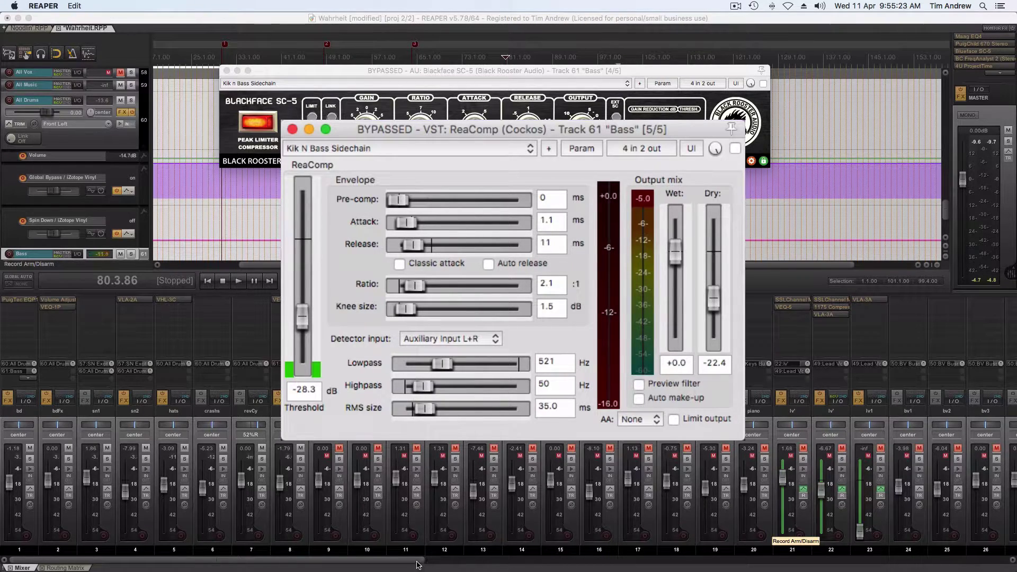
{"action": "left_click_drag", "start_coordinate": [419, 565], "coordinate": [1000, 565]}
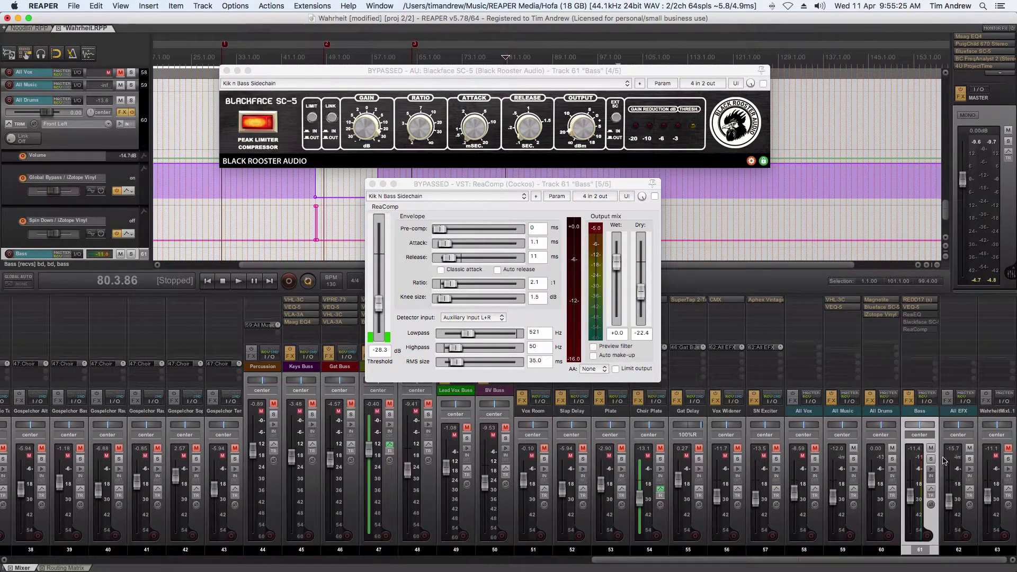
{"action": "left_click", "coordinate": [649, 213]}
{"action": "key", "text": "space"}
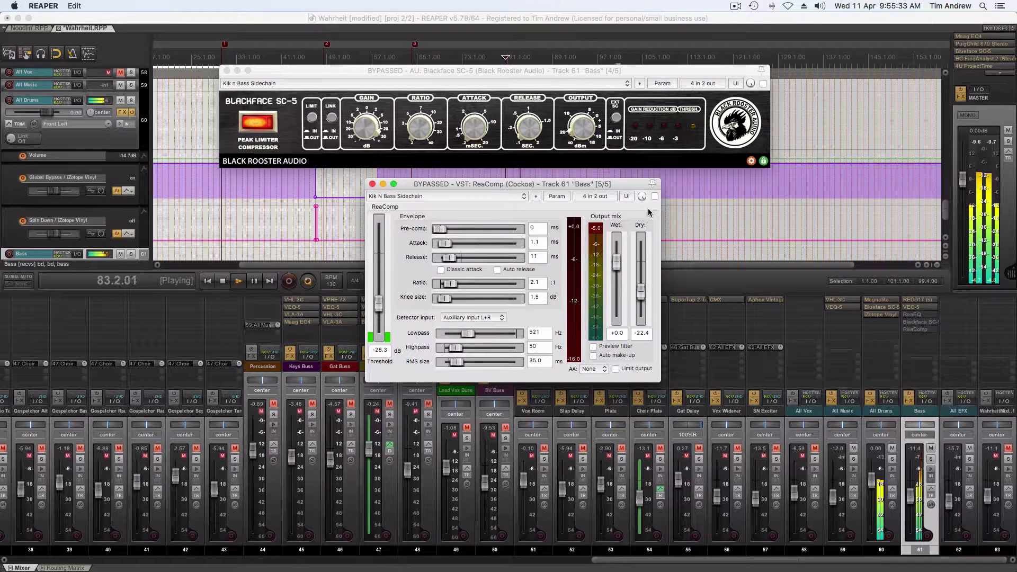
{"action": "left_click_drag", "start_coordinate": [640, 294], "coordinate": [640, 344]}
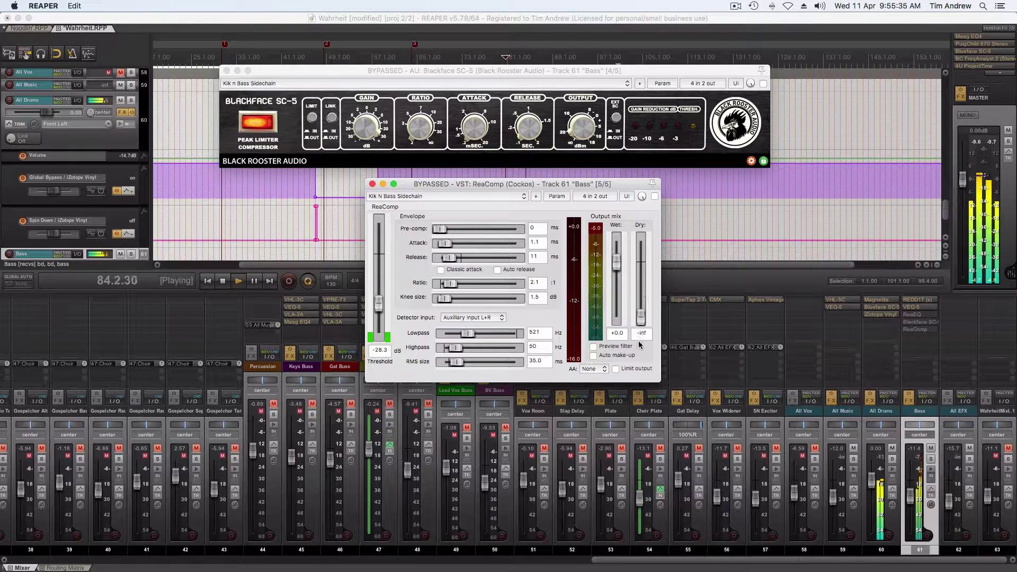
{"action": "left_click", "coordinate": [655, 197]}
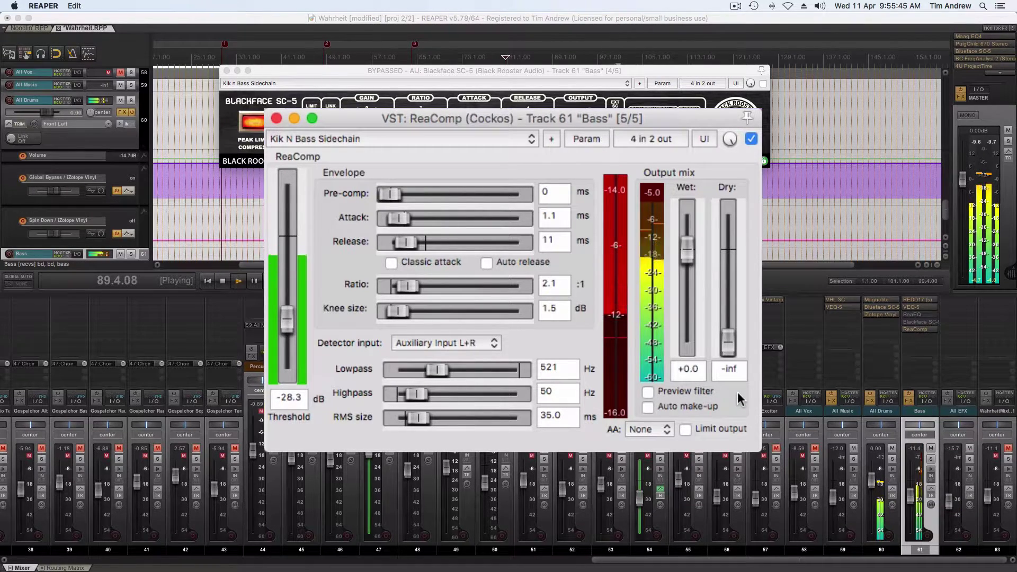
Compare ReaComp bypassed against active, restarting playback with ReaComp back on
{"action": "left_click", "coordinate": [752, 138]}
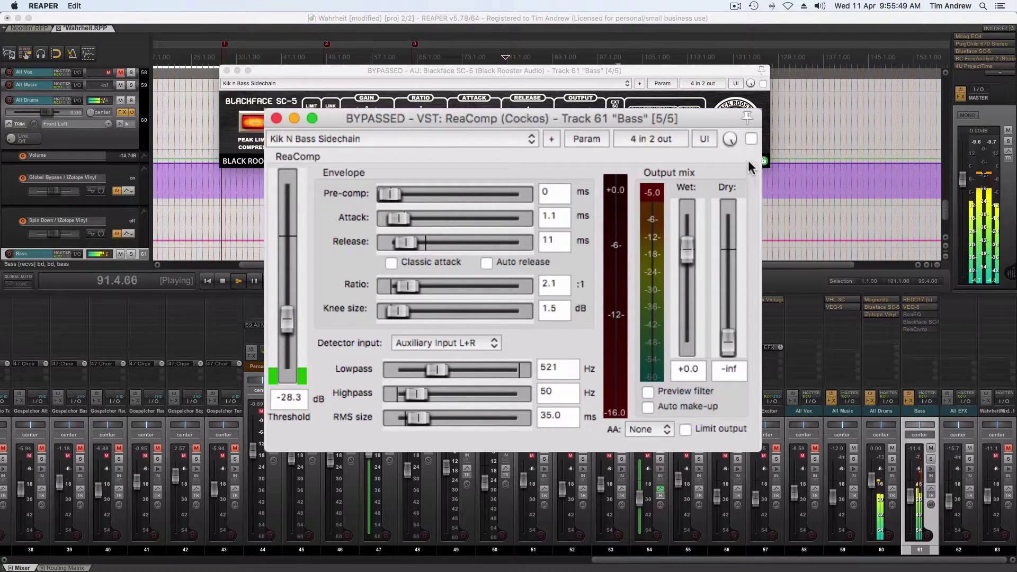
{"action": "key", "text": "space"}
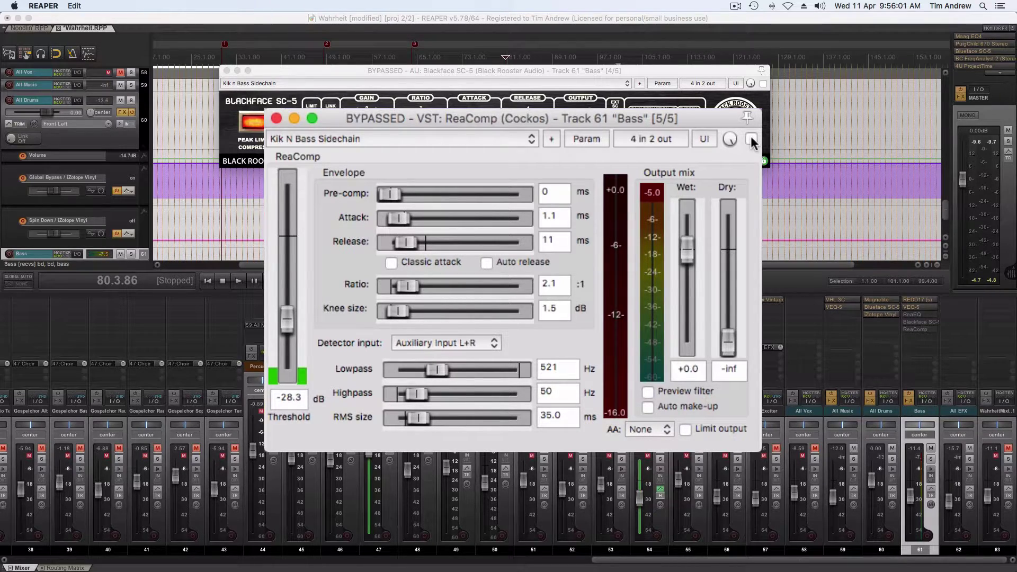
{"action": "left_click", "coordinate": [751, 139]}
{"action": "key", "text": "space"}
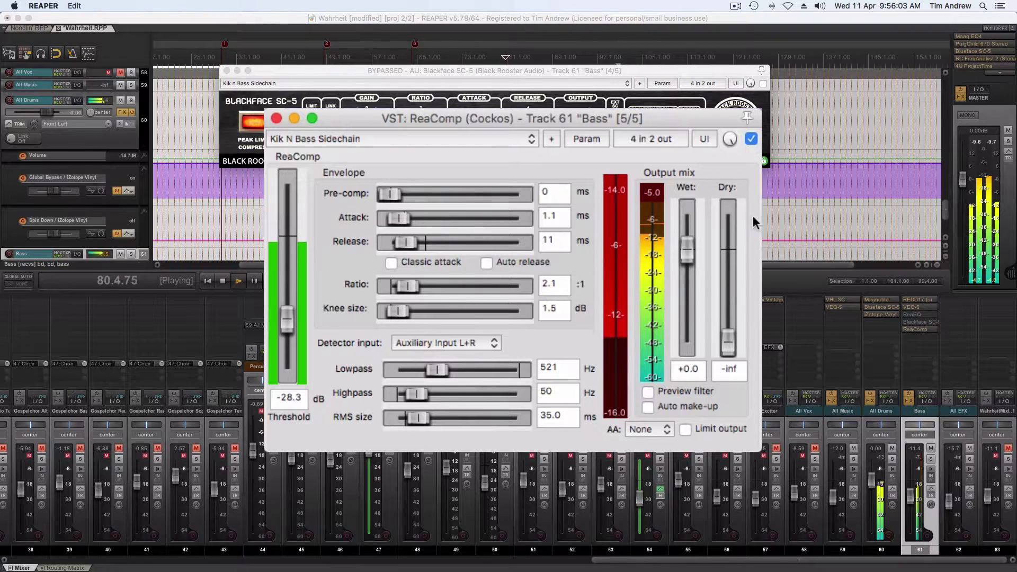
Raise ReaComp's Dry level to -21.3 dB, then bypass ReaComp to compare
{"action": "left_click_drag", "start_coordinate": [727, 338], "coordinate": [727, 297]}
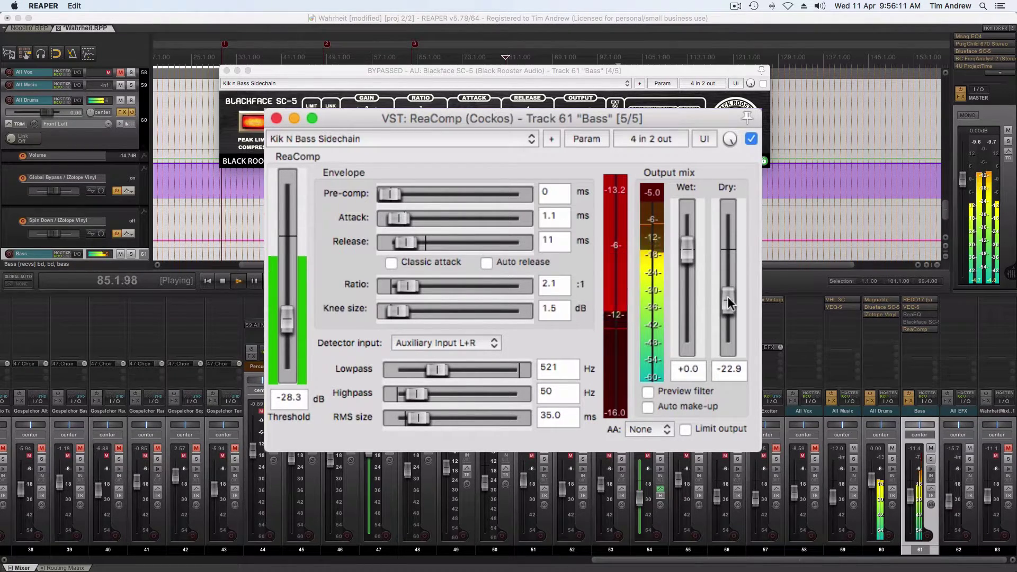
{"action": "mouse_move", "coordinate": [727, 297]}
{"action": "left_mouse_down"}
{"action": "mouse_move", "coordinate": [729, 278]}
{"action": "mouse_move", "coordinate": [729, 293]}
{"action": "left_mouse_up"}
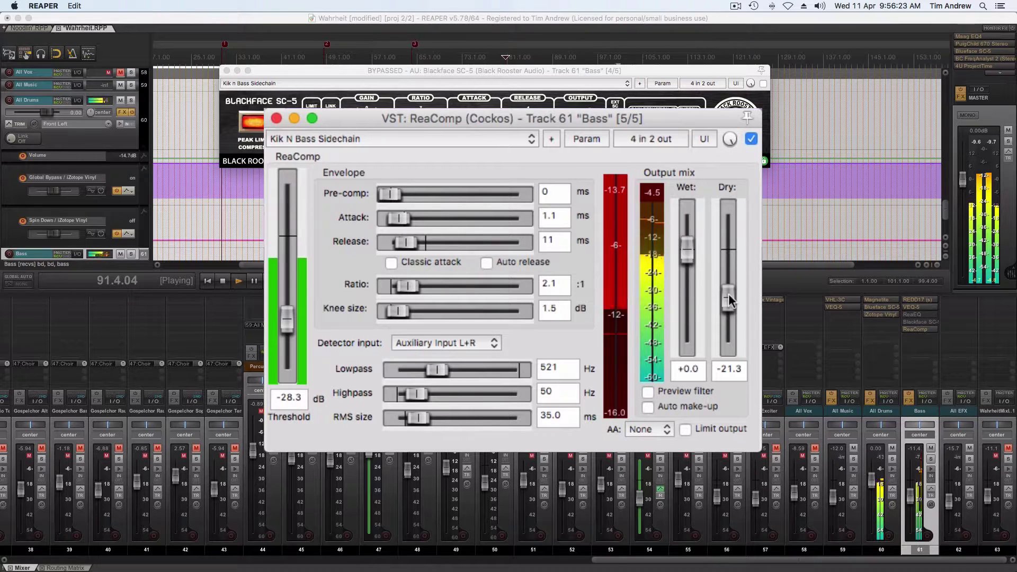
{"action": "left_click", "coordinate": [750, 139]}
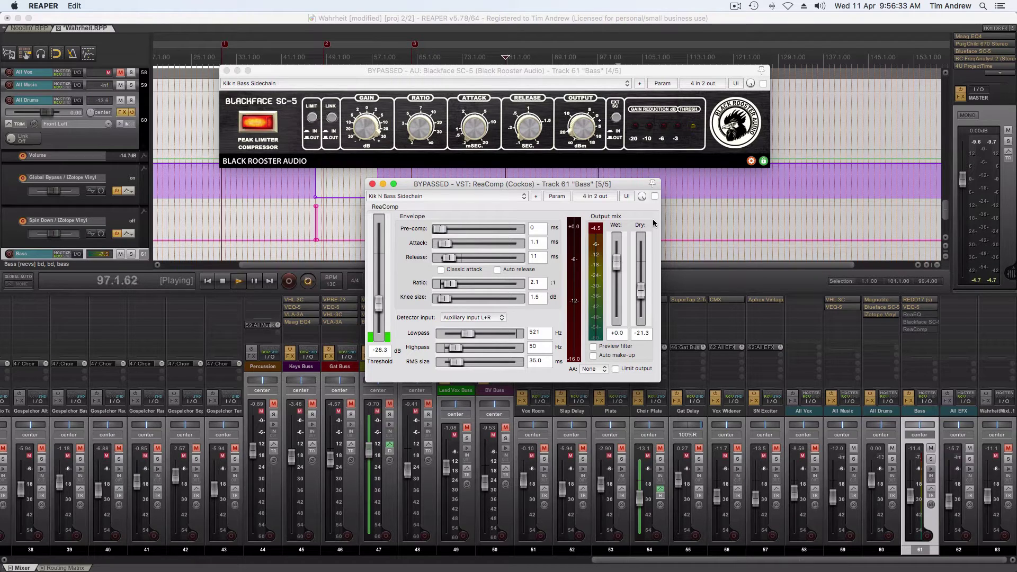
Stop playback so the transport returns to 80.3.86
{"action": "key", "text": "space"}
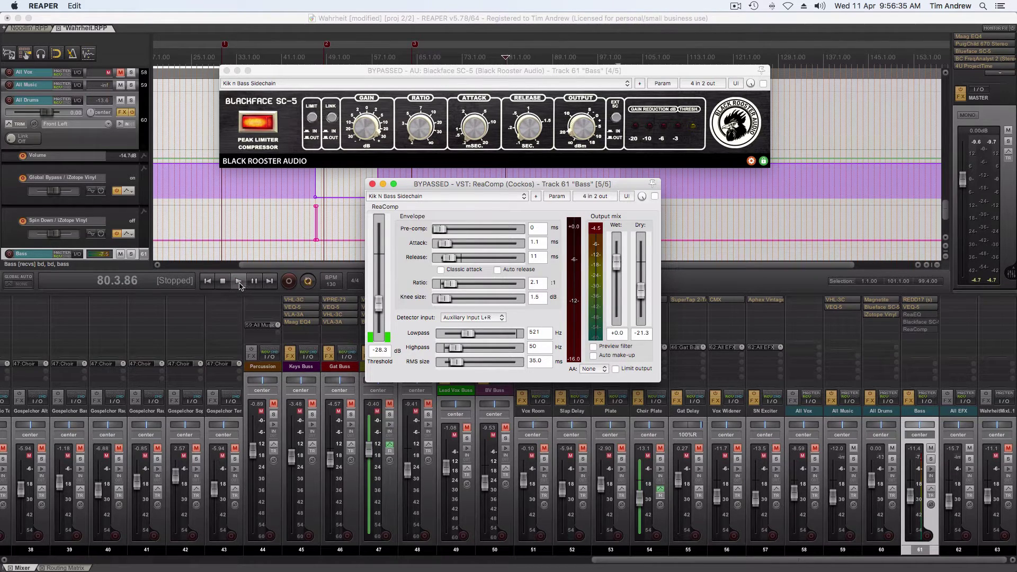